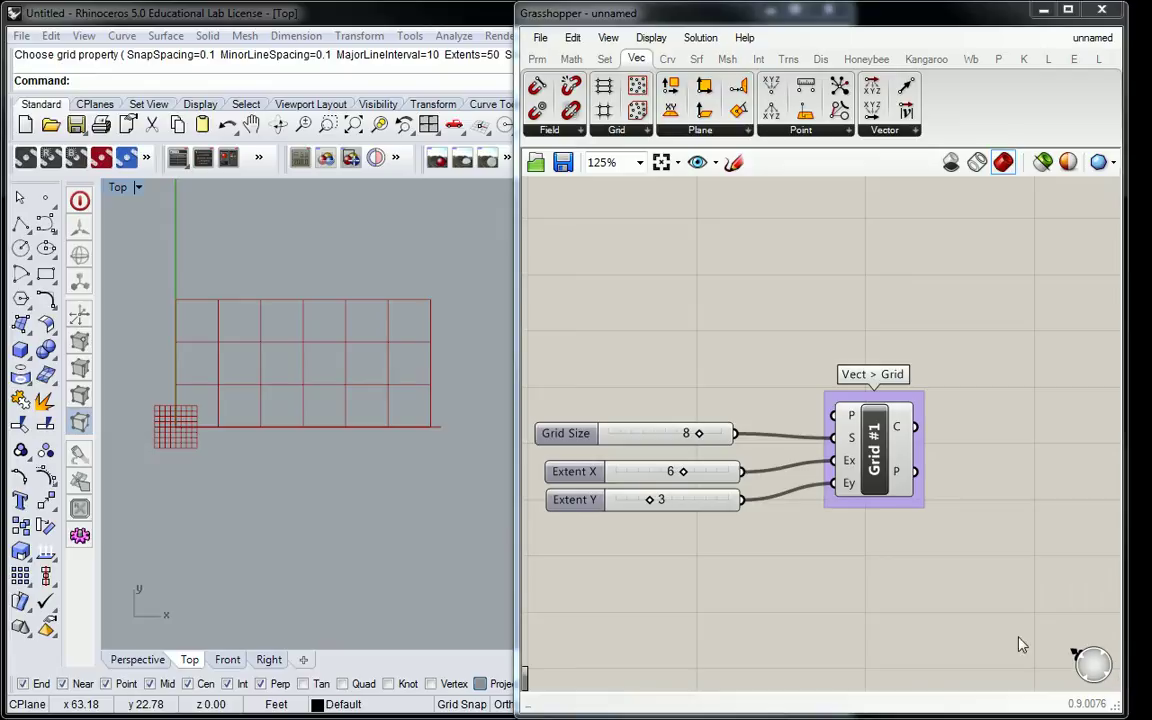
Step: Move the Grid Size slider up and away from the two extent sliders, further from the grid component
right_drag(708, 384, 822, 370)
drag(680, 419, 590, 357)
right_drag(653, 398, 705, 402)
drag(732, 370, 725, 352)
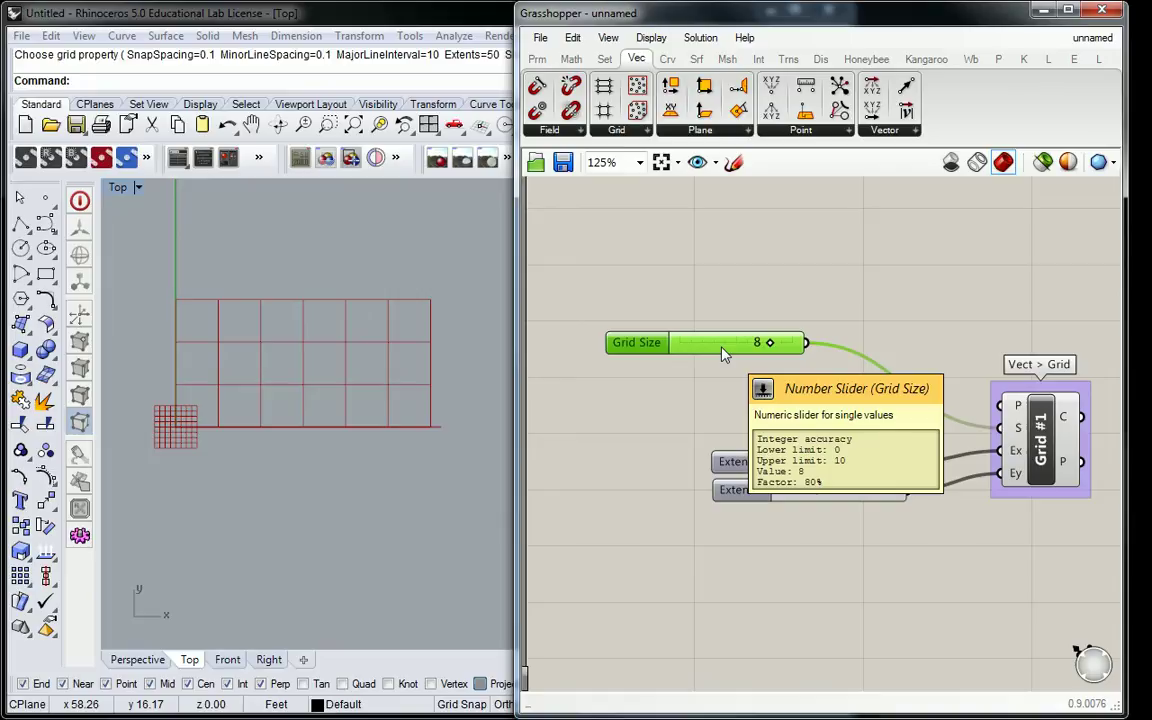
Step: Add a Circle component to the canvas beside the square grid component
right_drag(1003, 325, 715, 301)
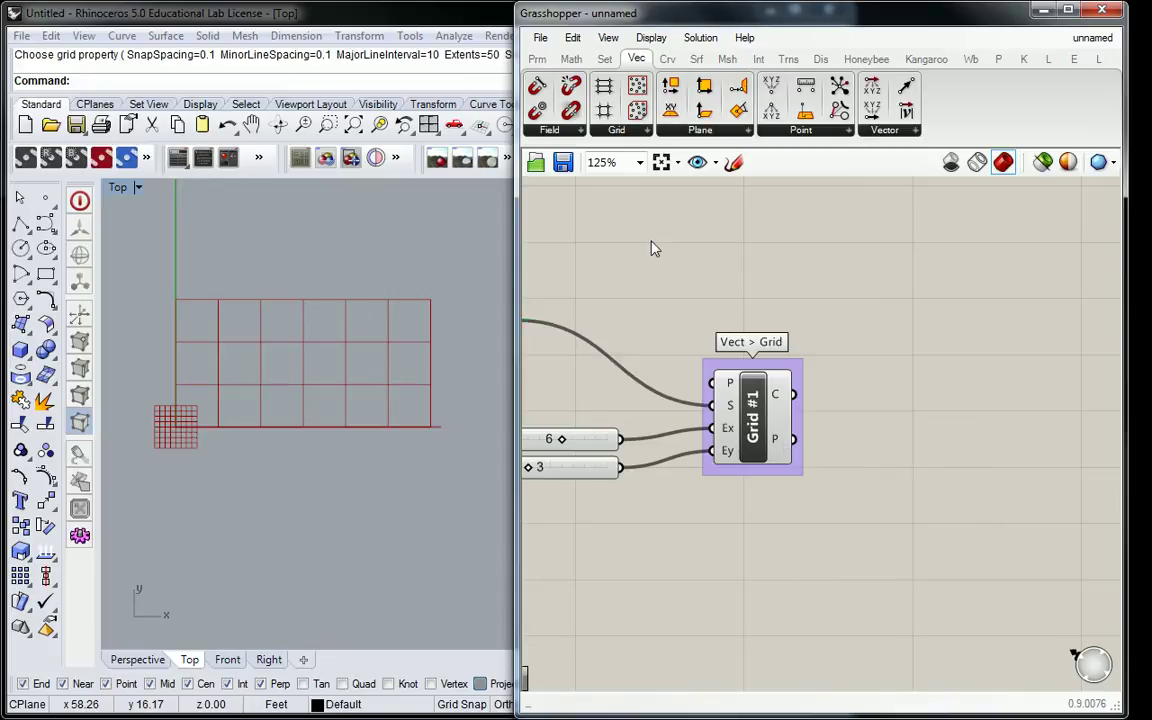
click(667, 59)
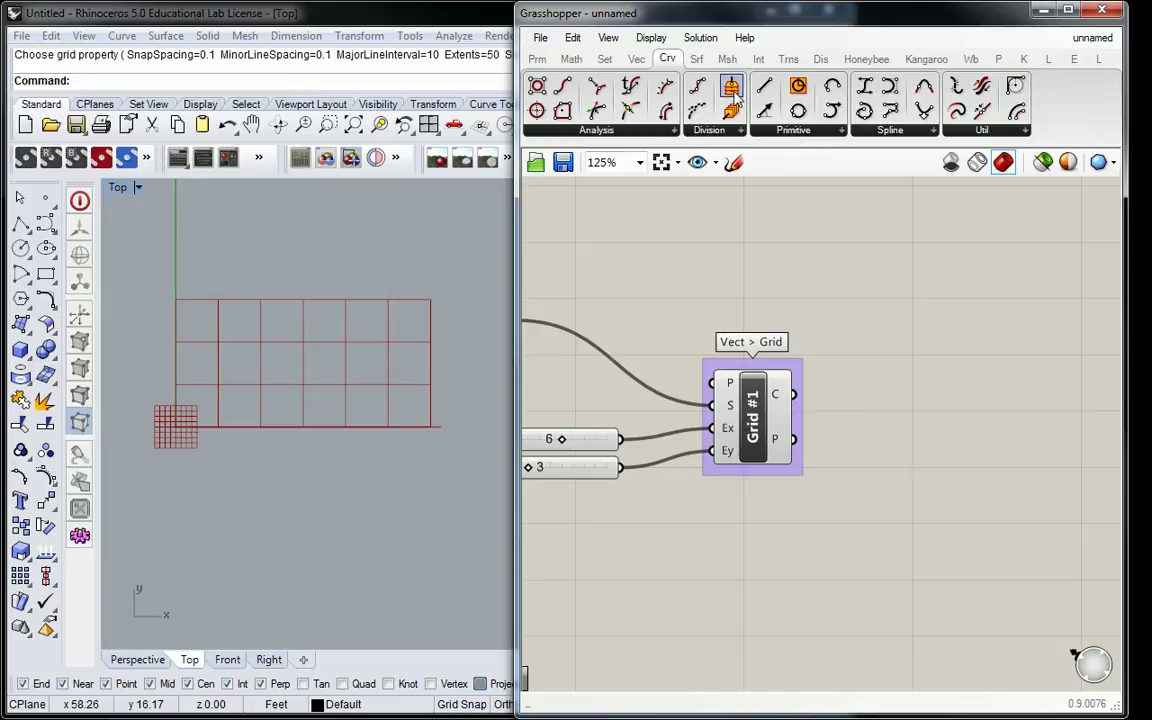
click(793, 131)
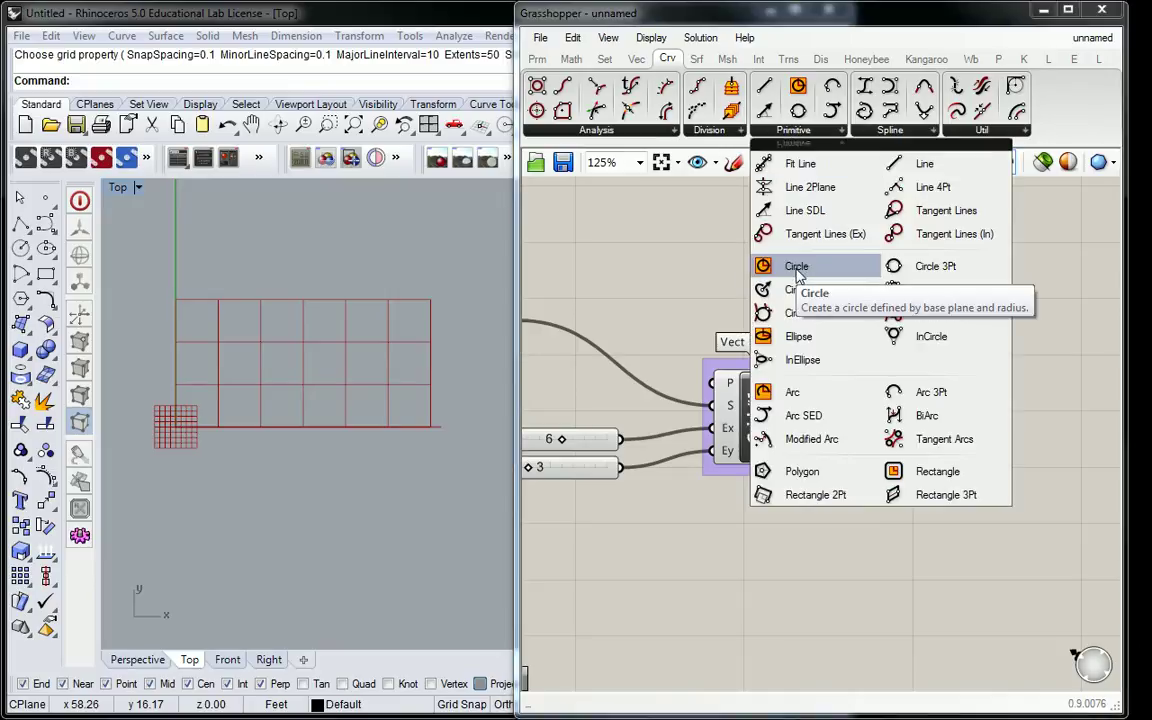
drag(797, 276, 1005, 409)
click(848, 468)
Step: Connect the grid's points output to the circle's plane input and move the Circle component closer to the grid
mouse_move(783, 452)
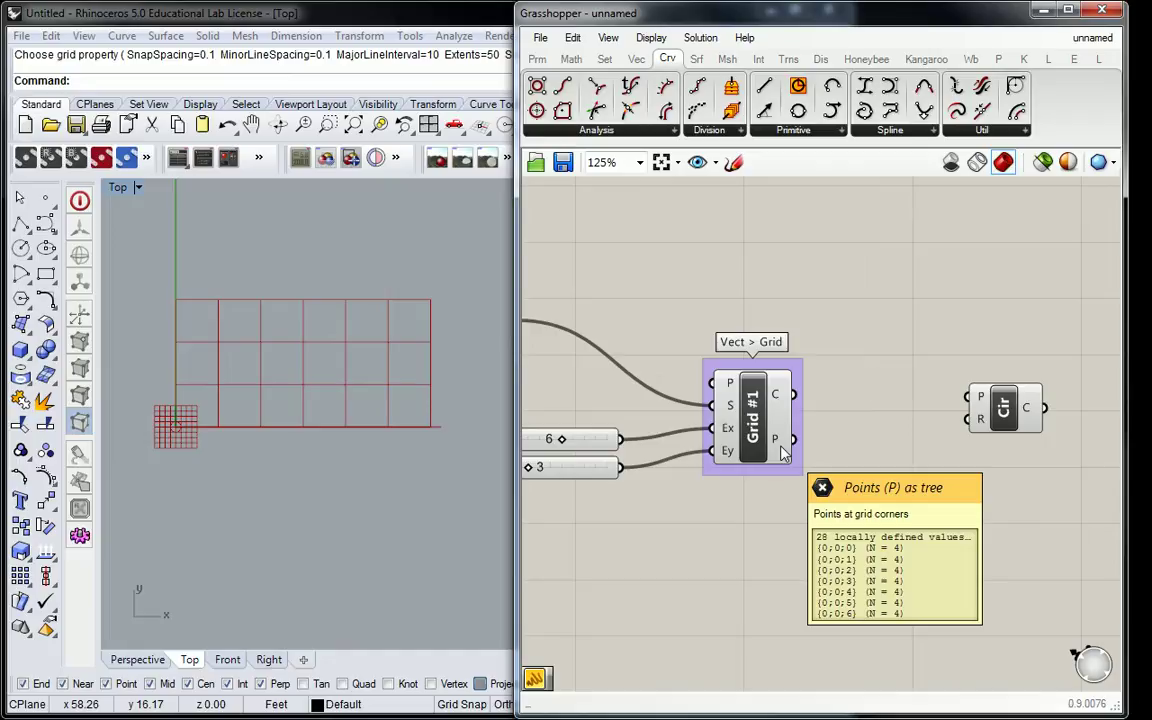
drag(783, 452, 937, 418)
scroll(337, 360, up, 2)
scroll(337, 360, down, 3)
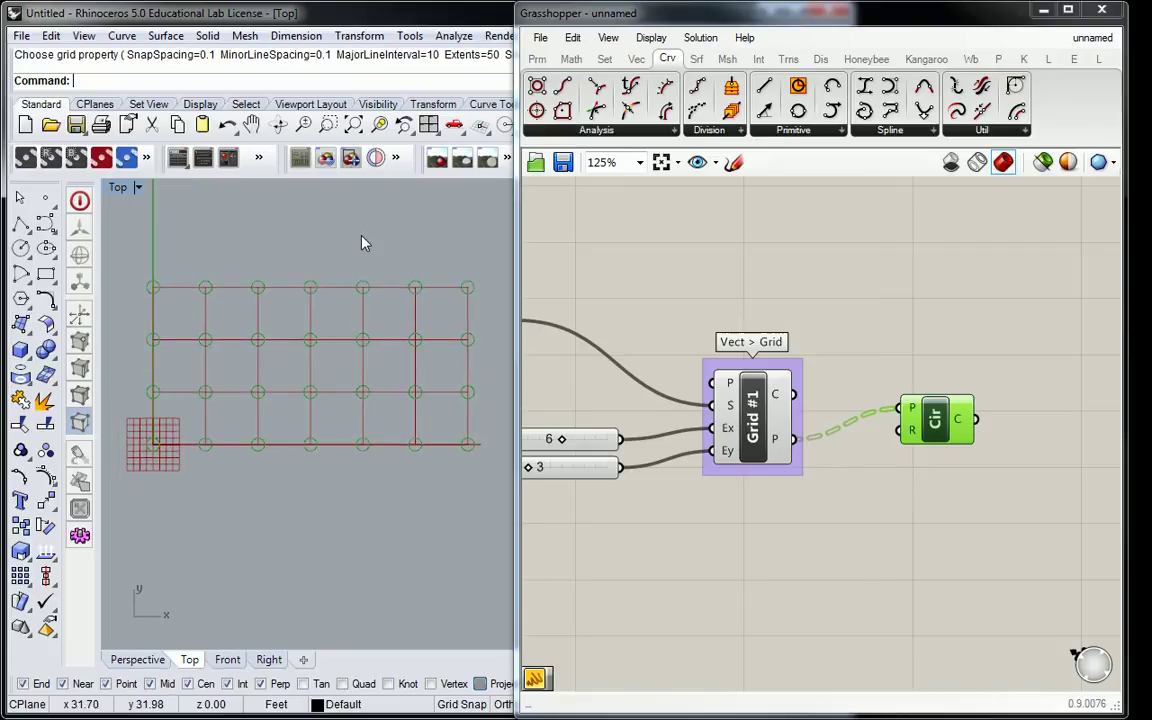
drag(937, 418, 903, 432)
click(840, 400)
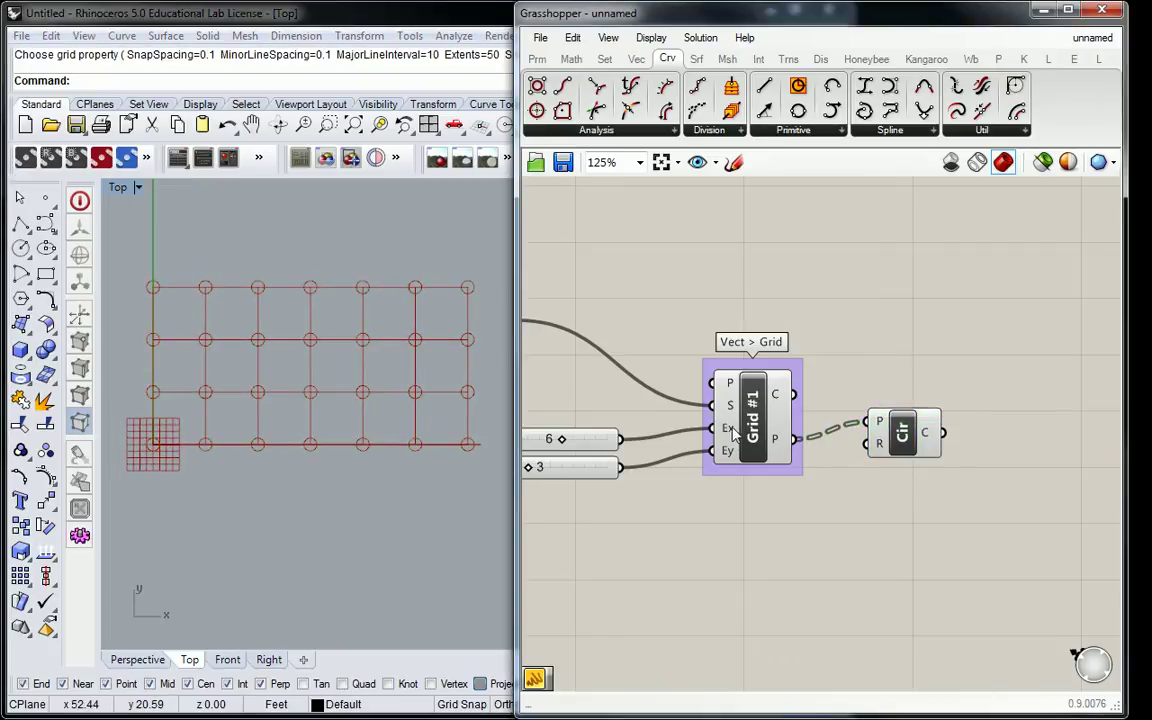
Step: Add a panel below the grid component and set its content to 4
click(773, 425)
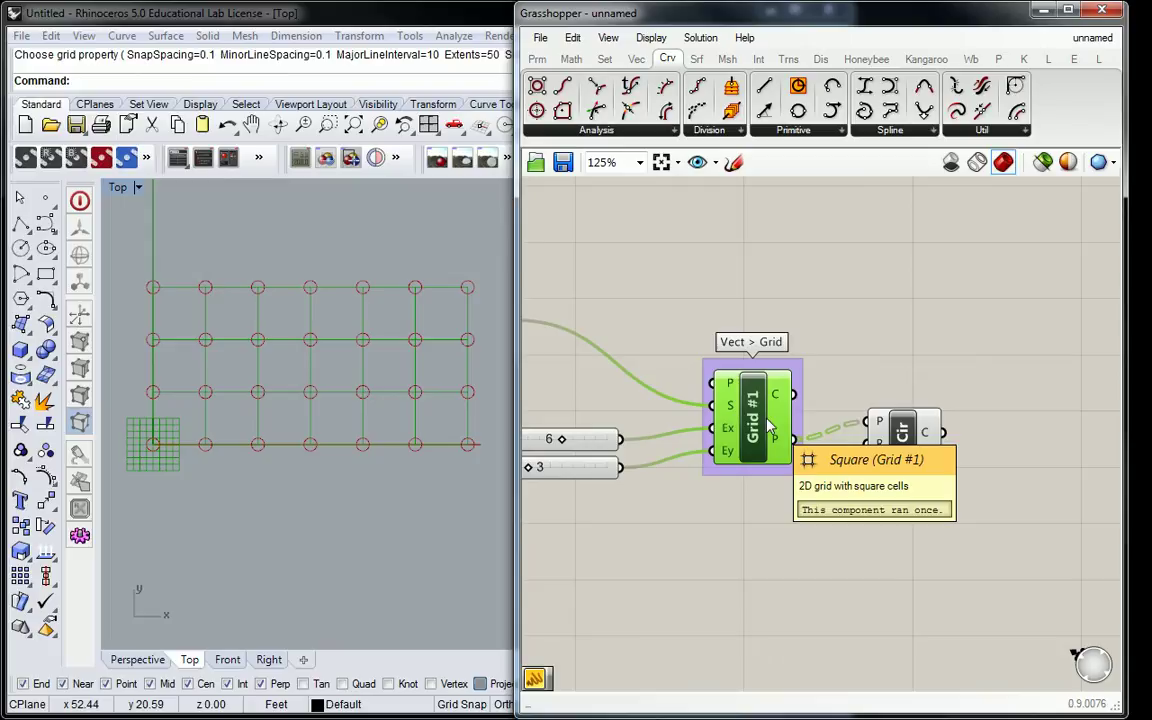
right_drag(904, 352, 1007, 356)
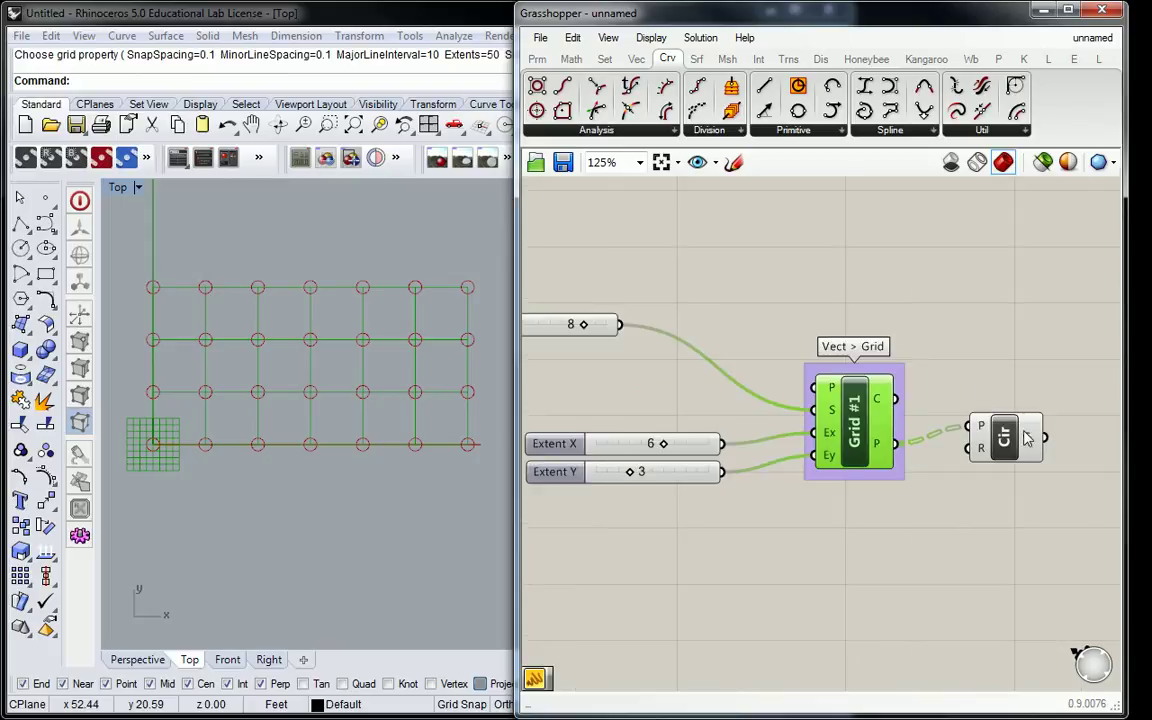
mouse_move(985, 452)
click(537, 59)
drag(770, 110, 887, 565)
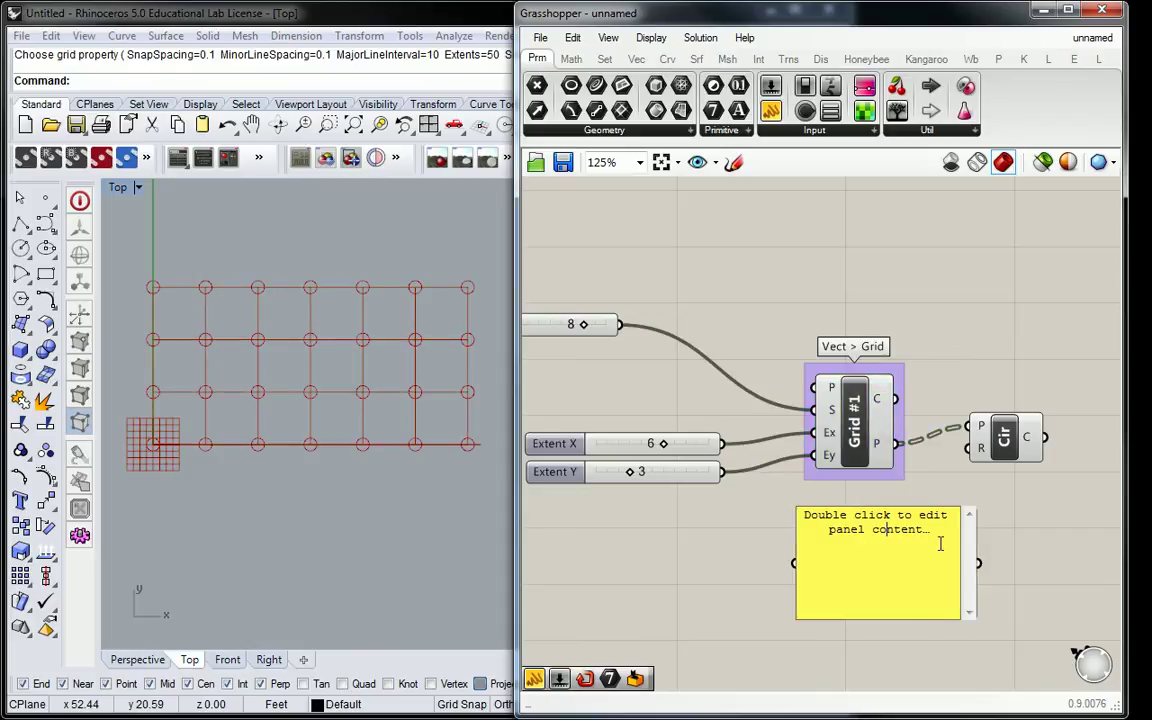
double_click(845, 514)
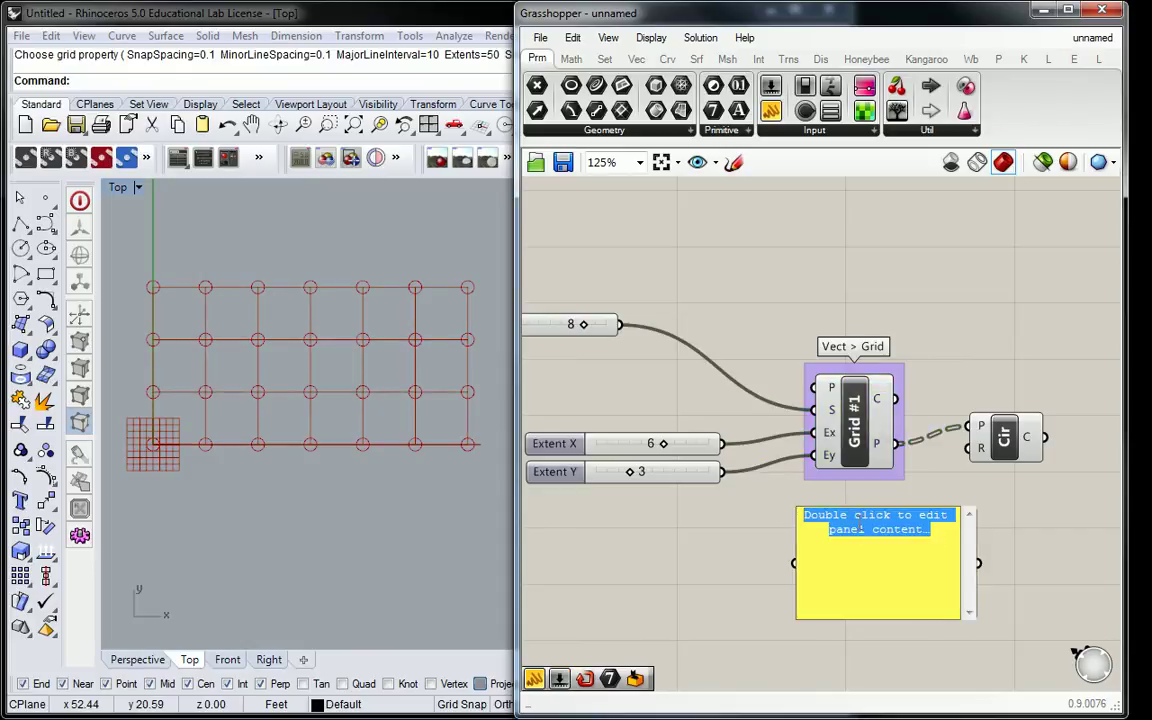
text(4)
click(835, 443)
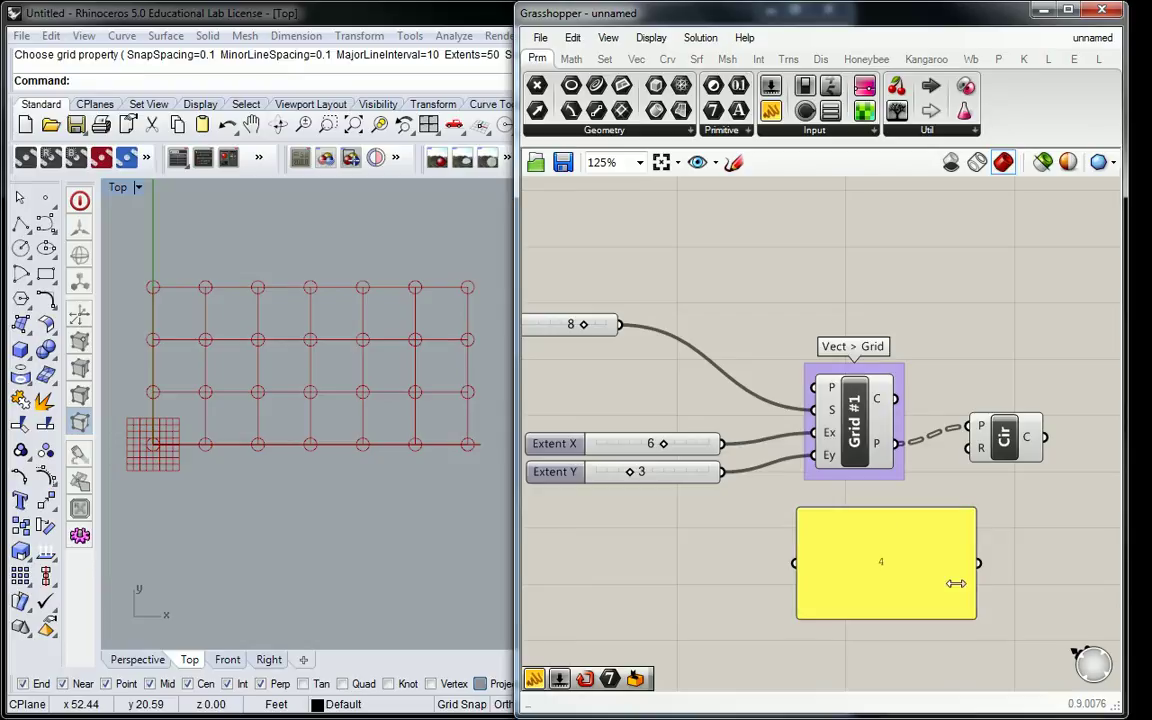
Step: Connect the panel to the circle's radius input, then shrink the panel and place it just below the grid
drag(979, 562, 967, 448)
drag(939, 560, 875, 560)
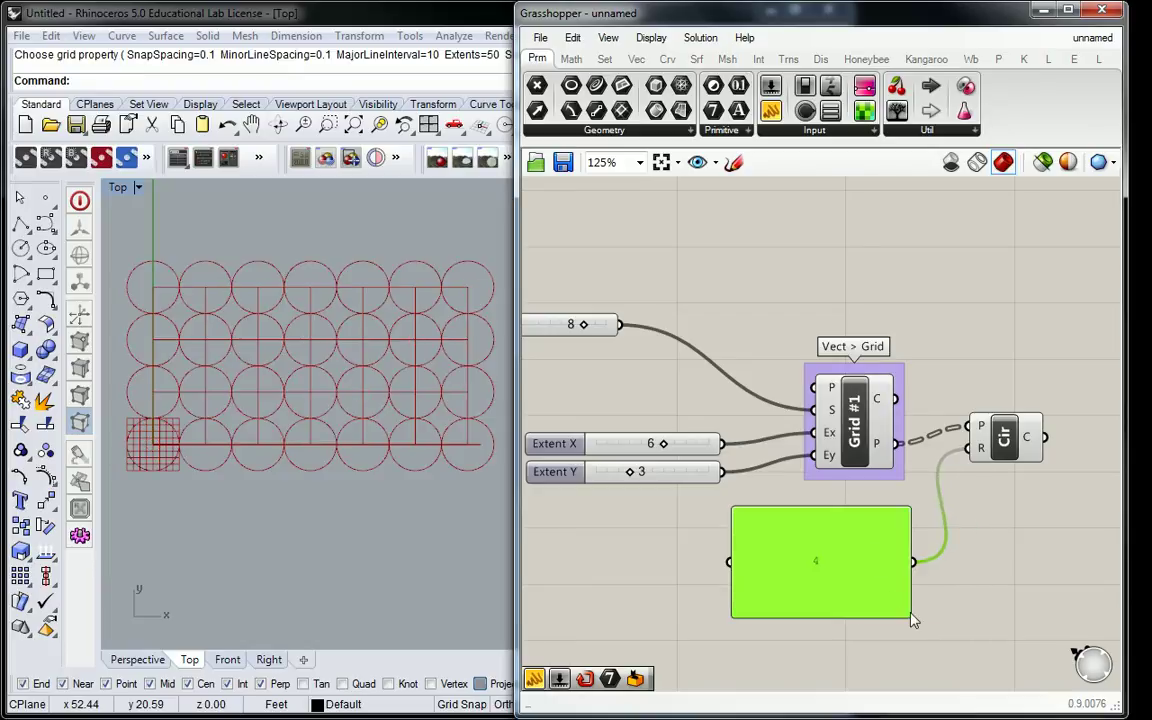
drag(900, 612, 882, 517)
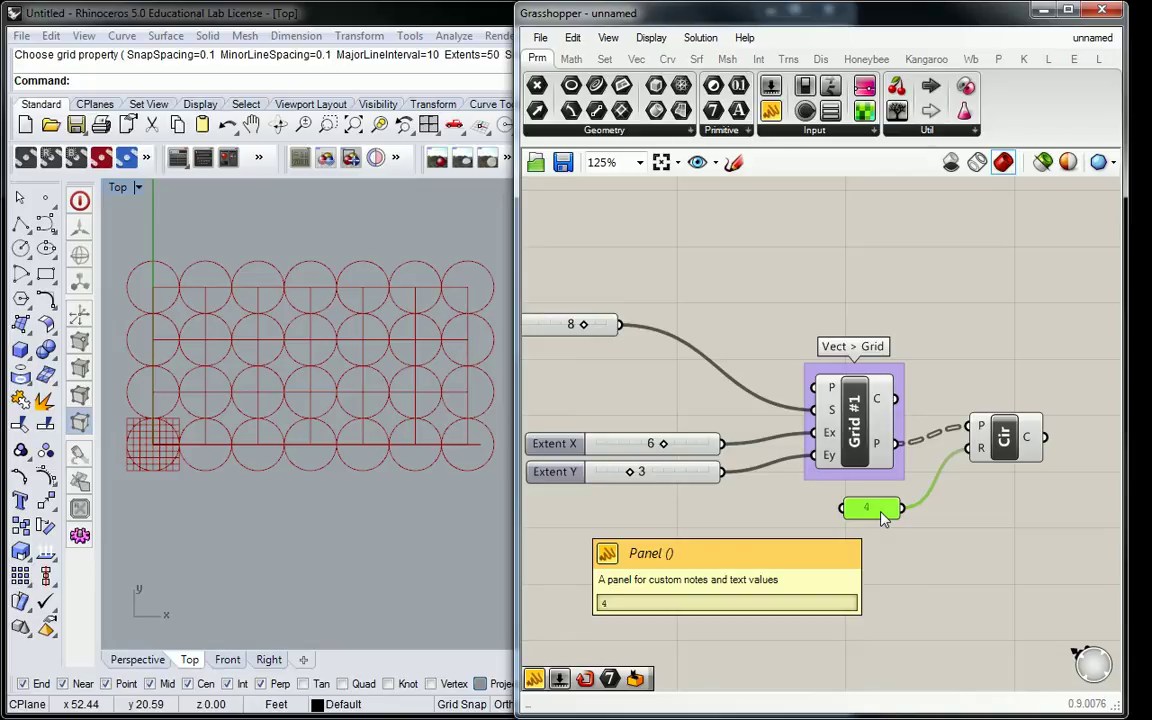
Step: Set the Grid Size slider to 10
scroll(648, 316, down, 1)
right_drag(648, 316, 797, 328)
mouse_move(713, 330)
mouse_down()
mouse_move(690, 335)
mouse_move(733, 330)
mouse_up()
scroll(365, 348, down, 3)
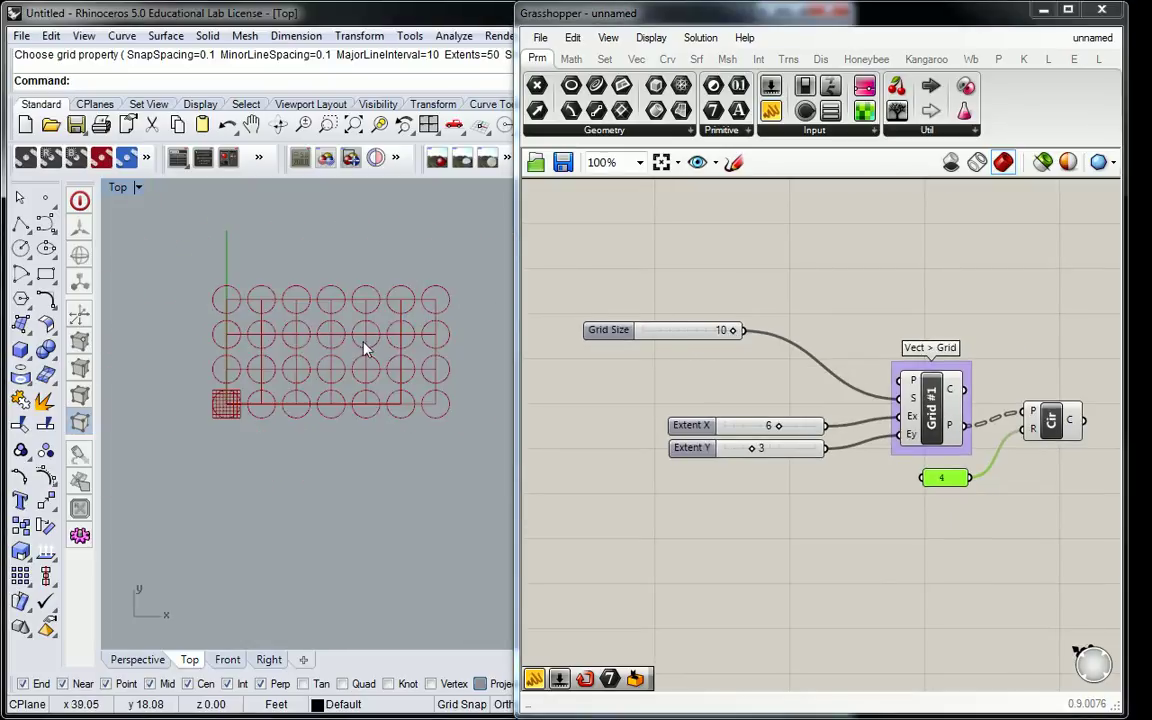
right_drag(364, 342, 346, 350)
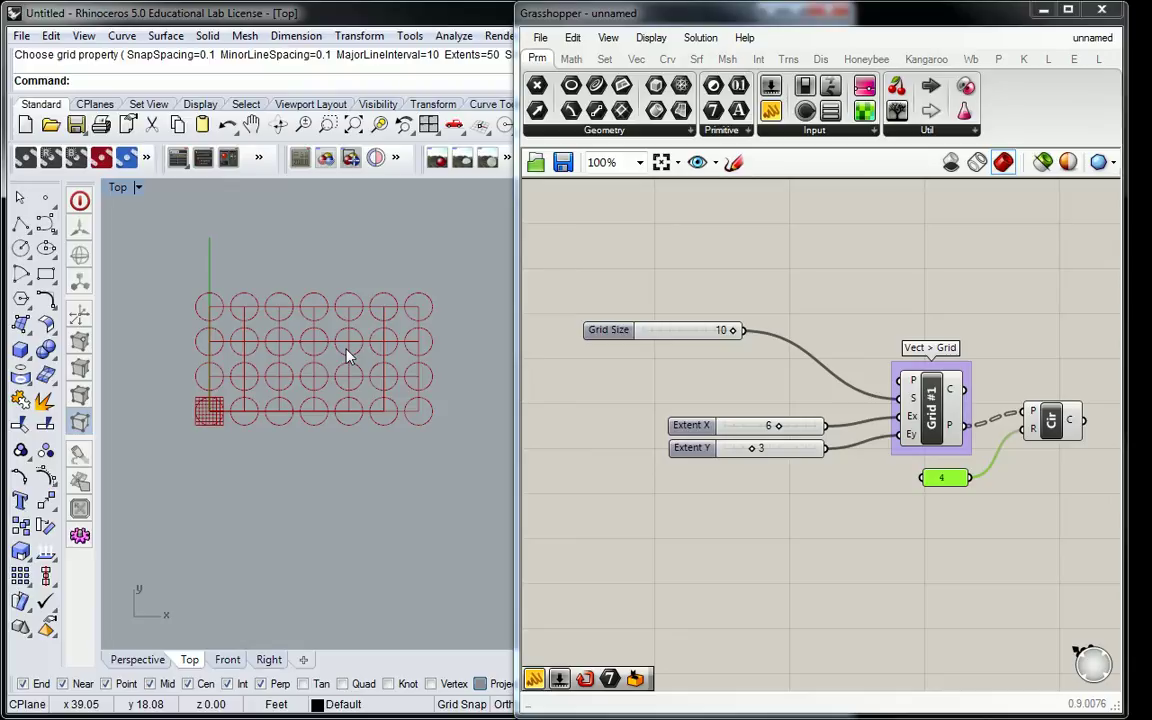
Step: Delete the panel with value 4 and connect the Grid Size slider directly to the circle's radius input
key(Delete)
right_drag(946, 481, 925, 483)
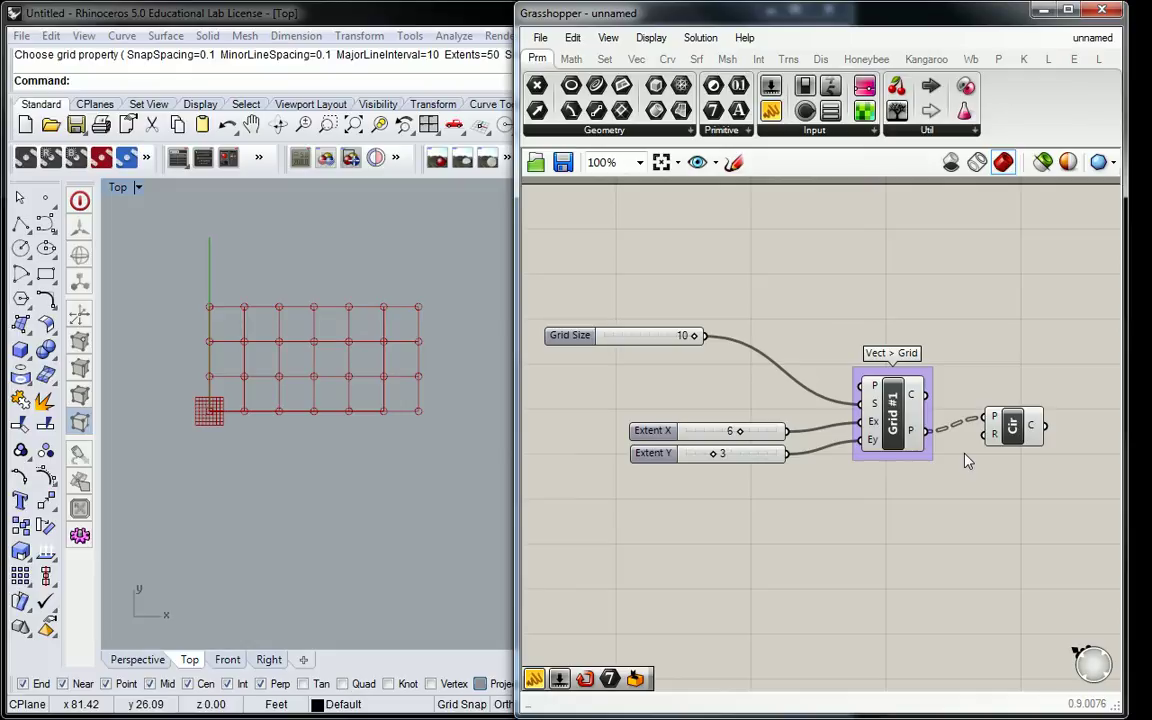
drag(708, 340, 972, 447)
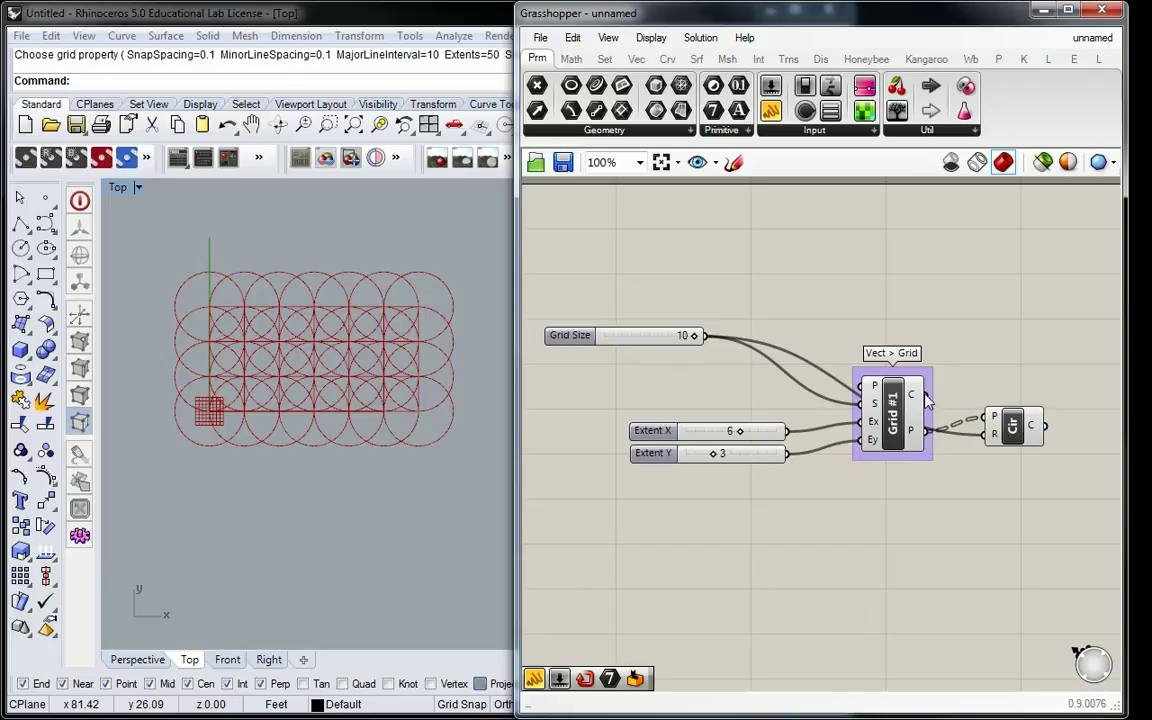
Step: Move the Circle component up, add a Division component above the grid, and connect the Grid Size slider to its A input
drag(1012, 425, 1017, 332)
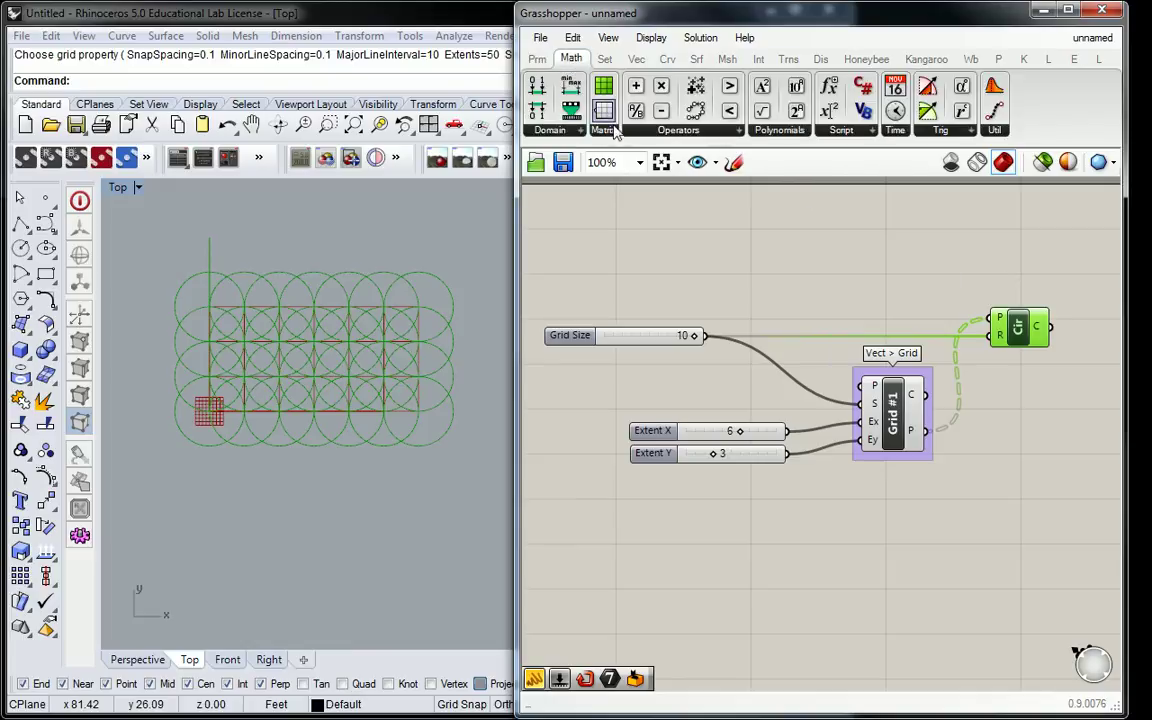
click(682, 132)
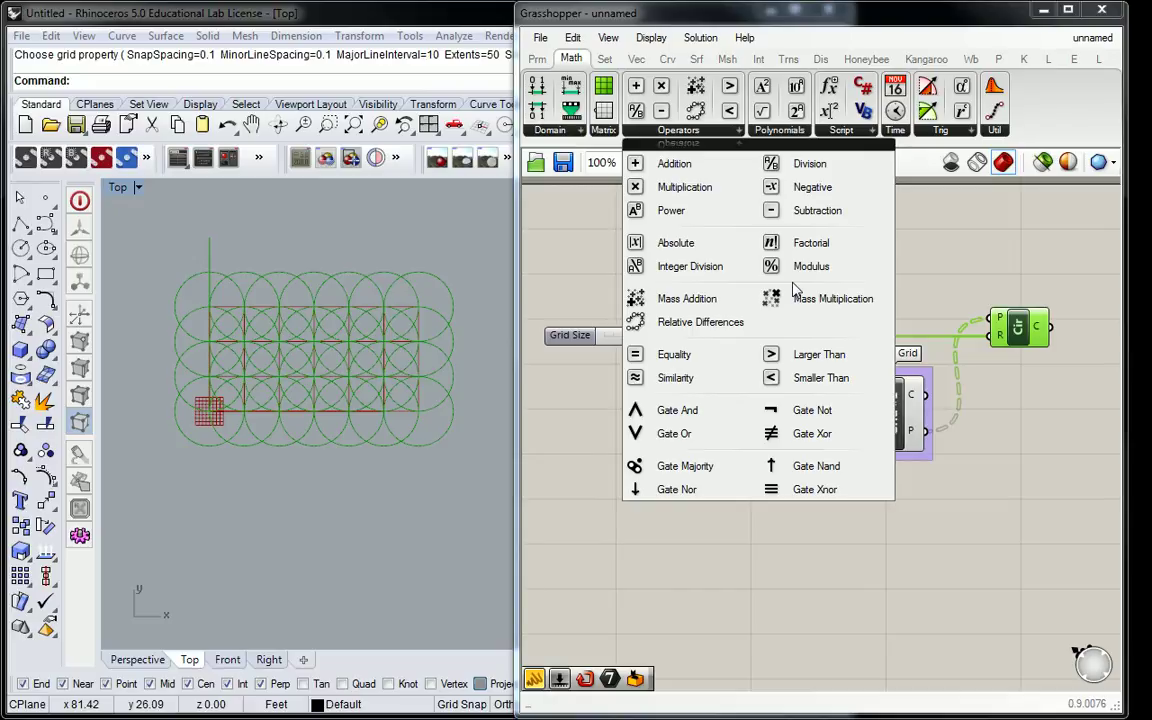
drag(775, 162, 905, 295)
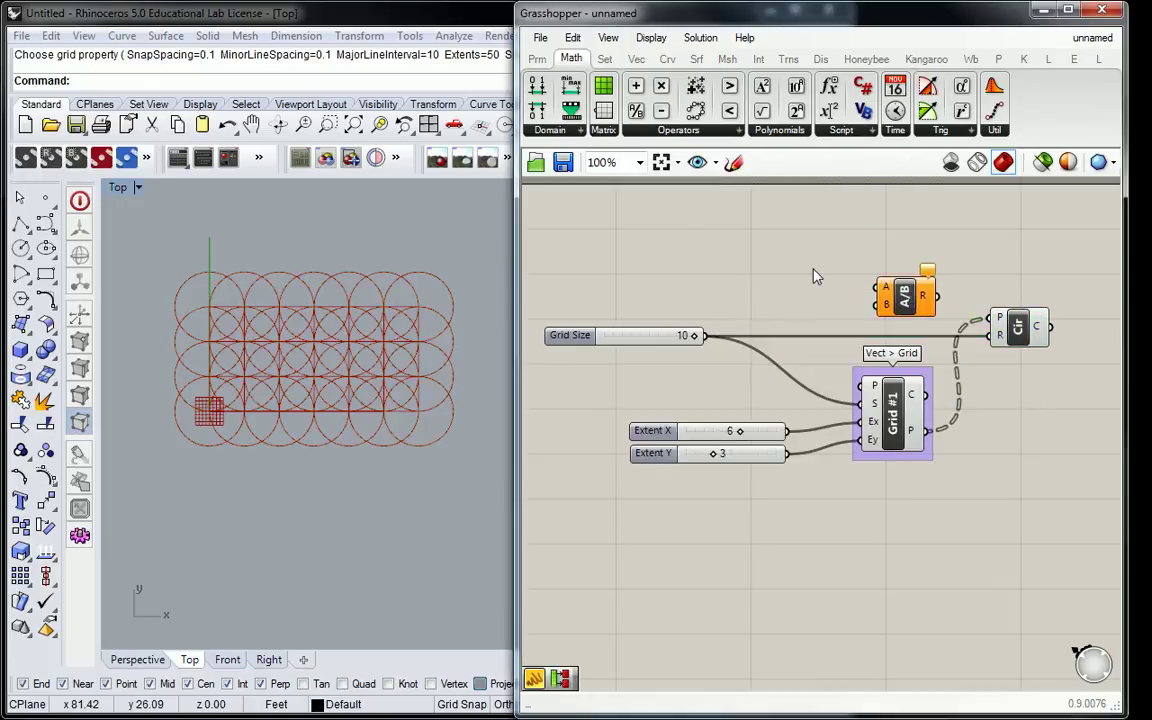
drag(707, 340, 882, 289)
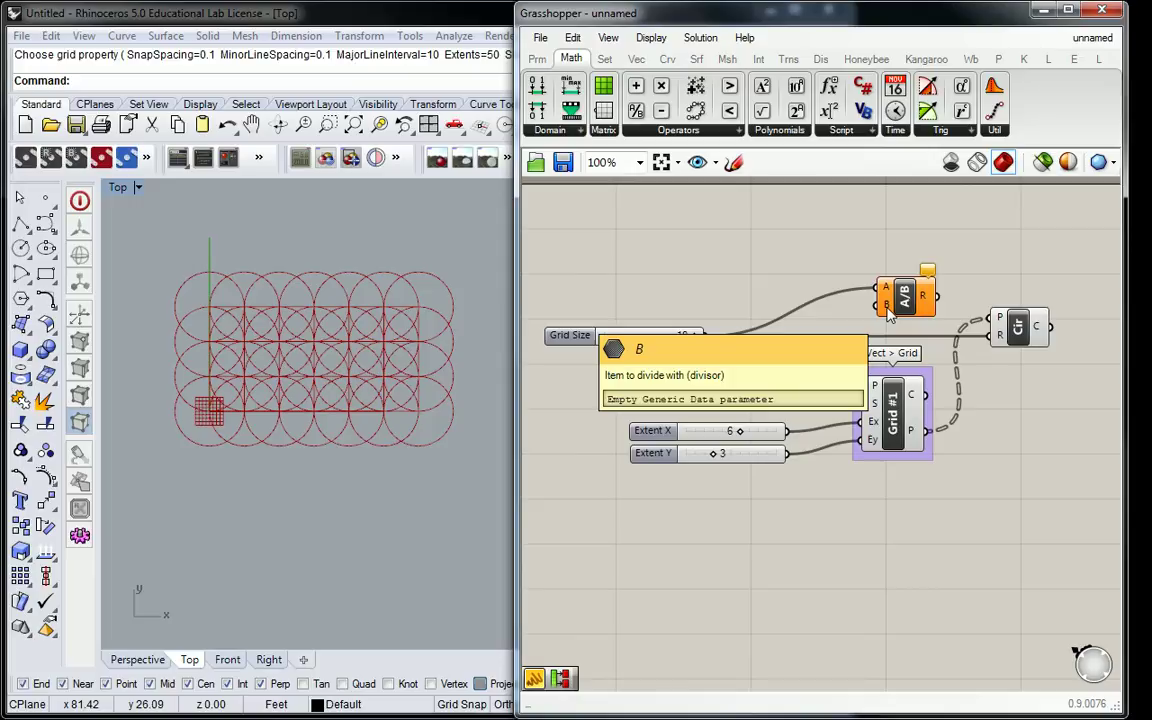
Step: Add a small panel containing 2 and connect it to the division's B input
click(537, 58)
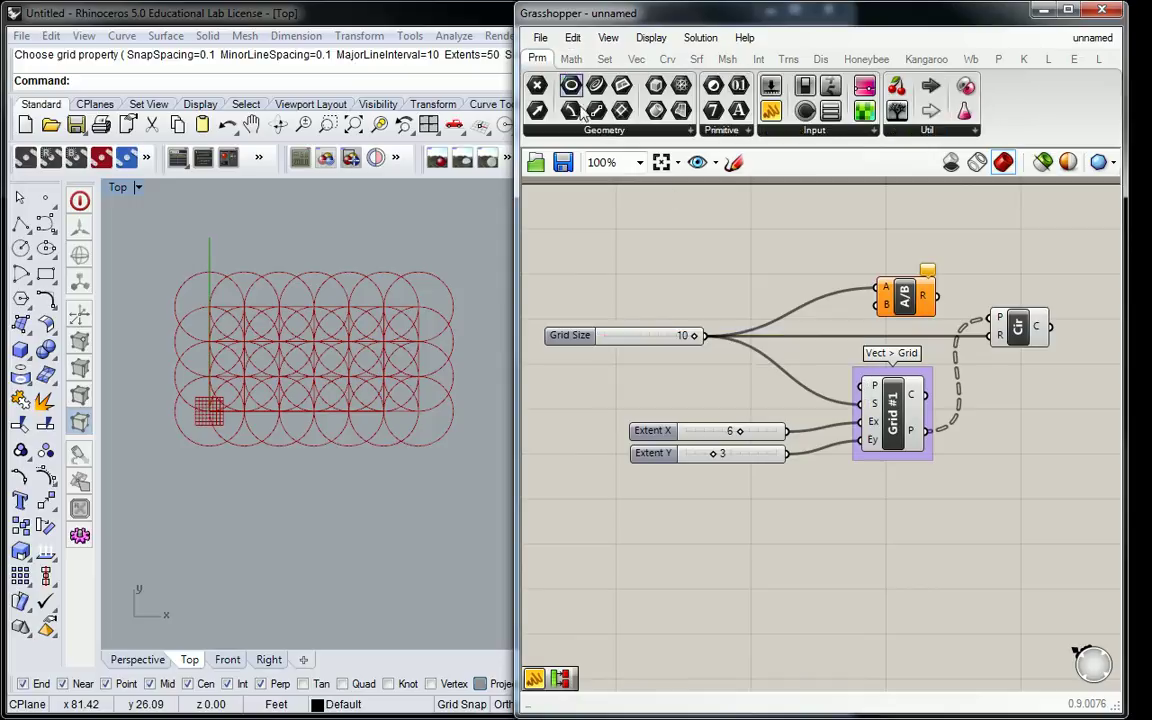
drag(771, 110, 743, 215)
double_click(743, 213)
text(2)
click(792, 350)
drag(755, 209, 868, 312)
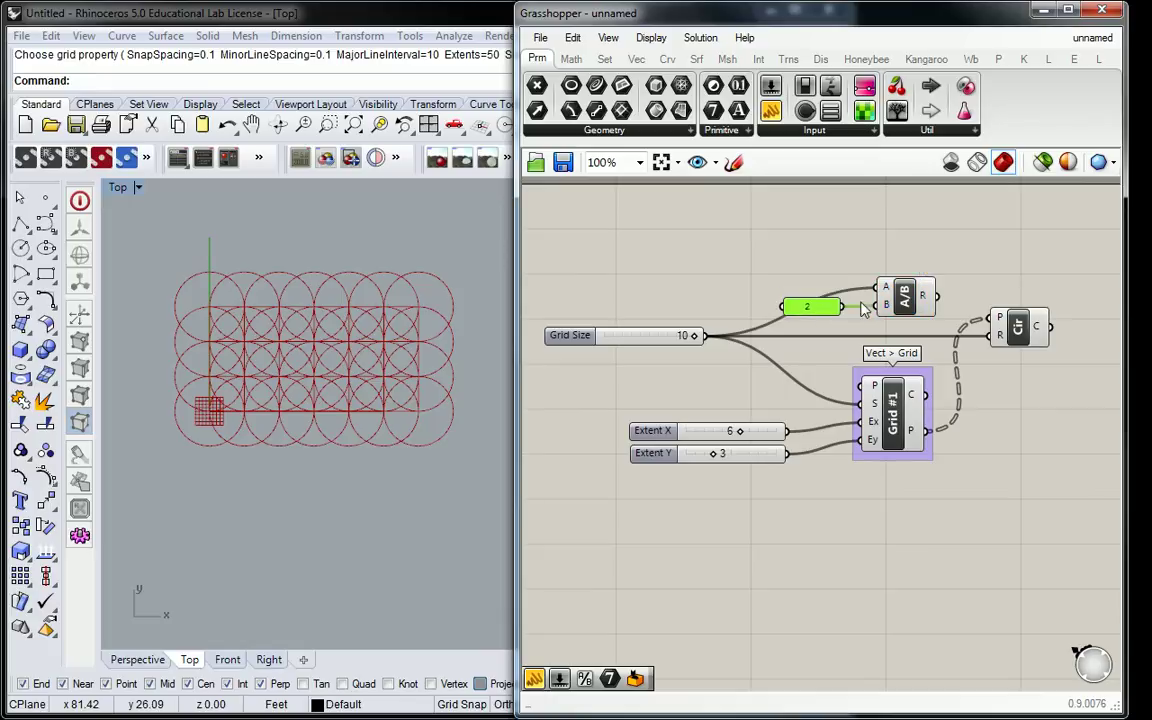
click(760, 247)
Step: Connect the division result to the circle's radius input in place of the direct slider wire, and set Grid Size to 8
mouse_move(925, 300)
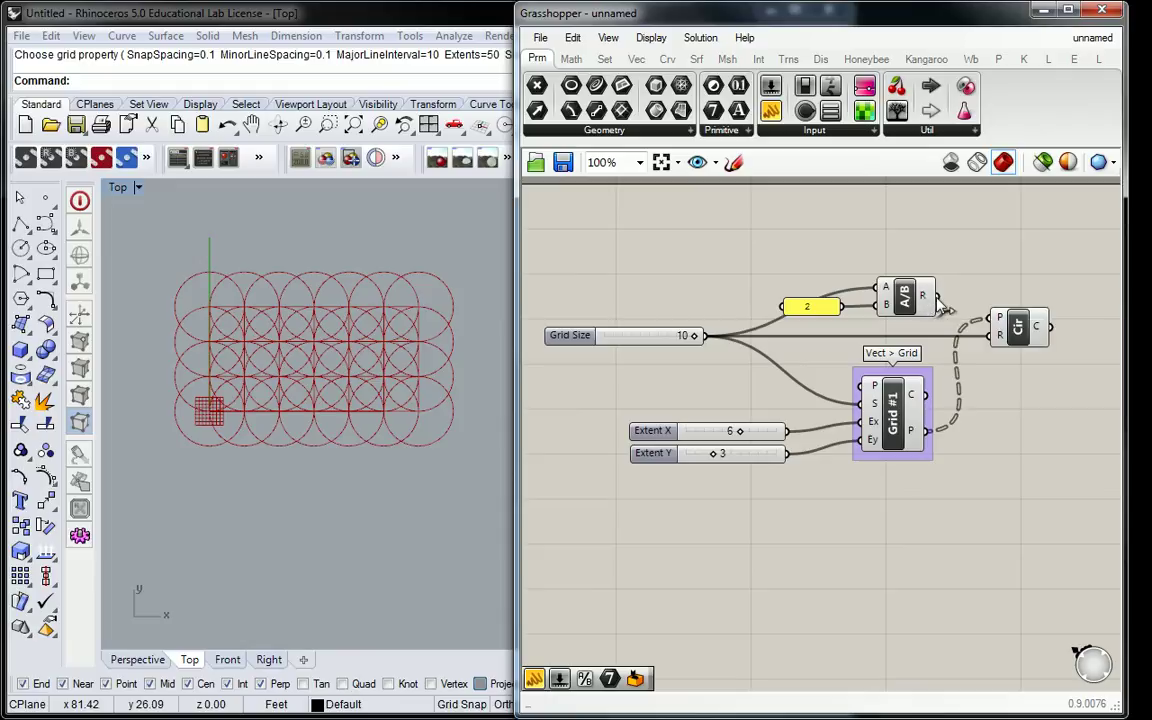
drag(934, 296, 993, 336)
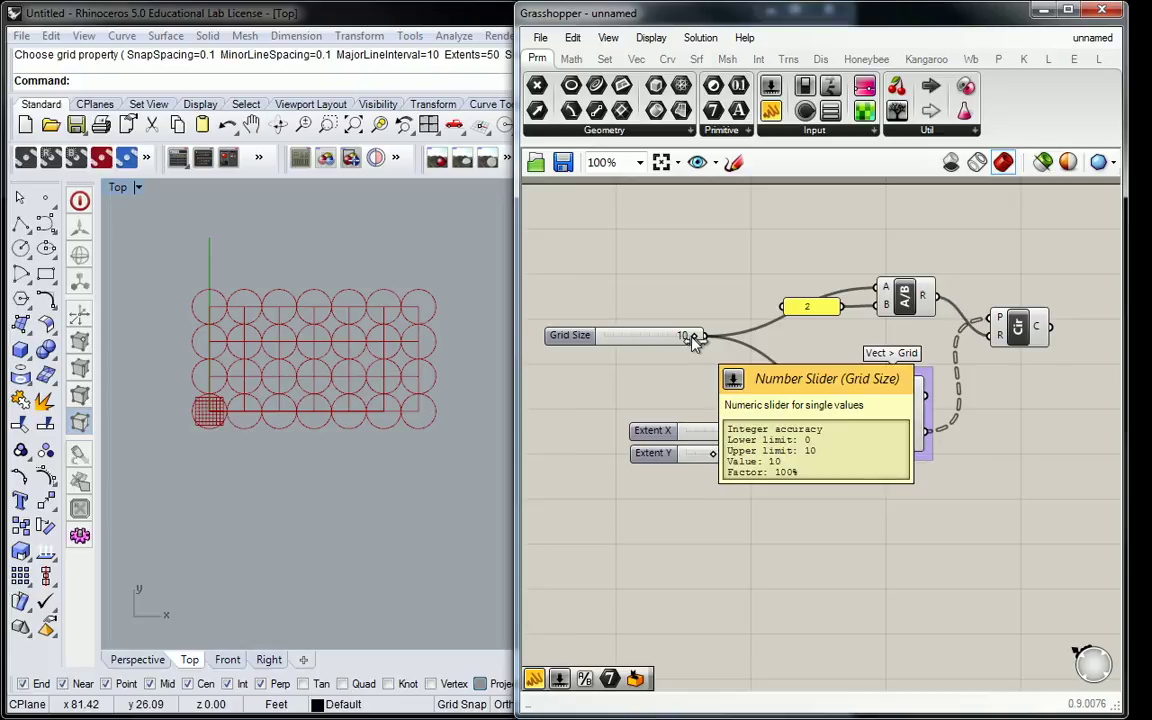
mouse_move(693, 339)
mouse_down()
mouse_move(657, 338)
mouse_move(716, 351)
mouse_move(645, 343)
mouse_move(679, 334)
mouse_move(658, 353)
mouse_move(681, 355)
mouse_up()
scroll(389, 362, up, 3)
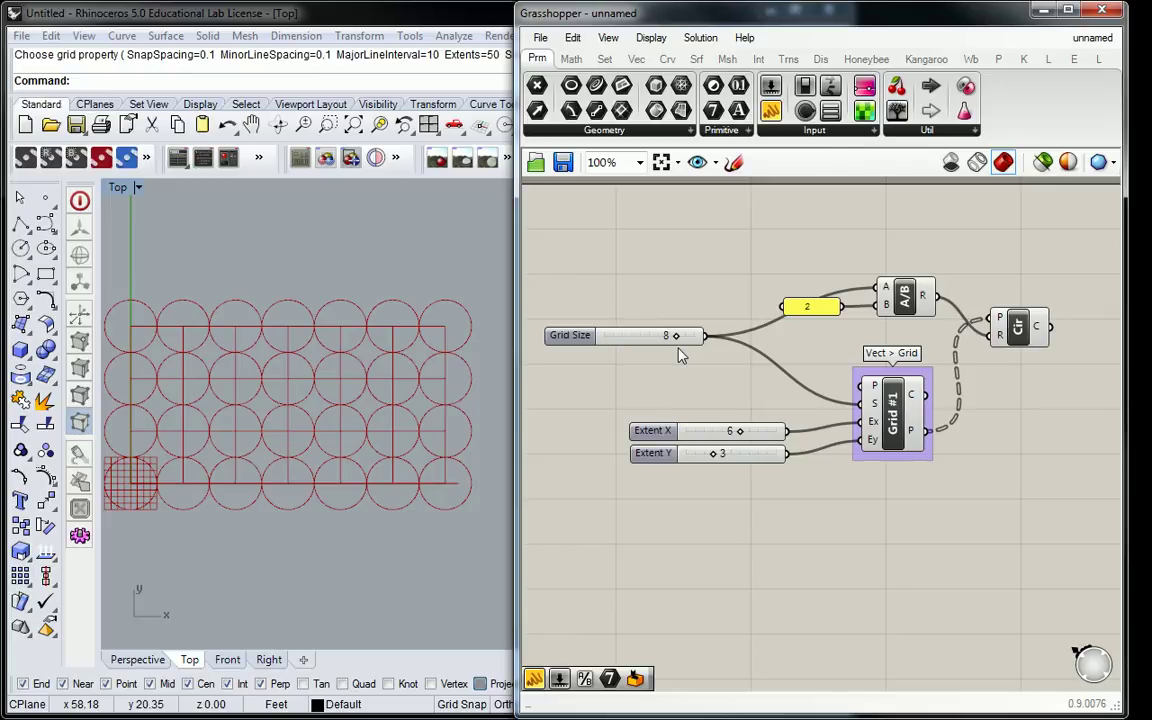
Step: Group the Division component and label the group "Math > Ops"
click(905, 295)
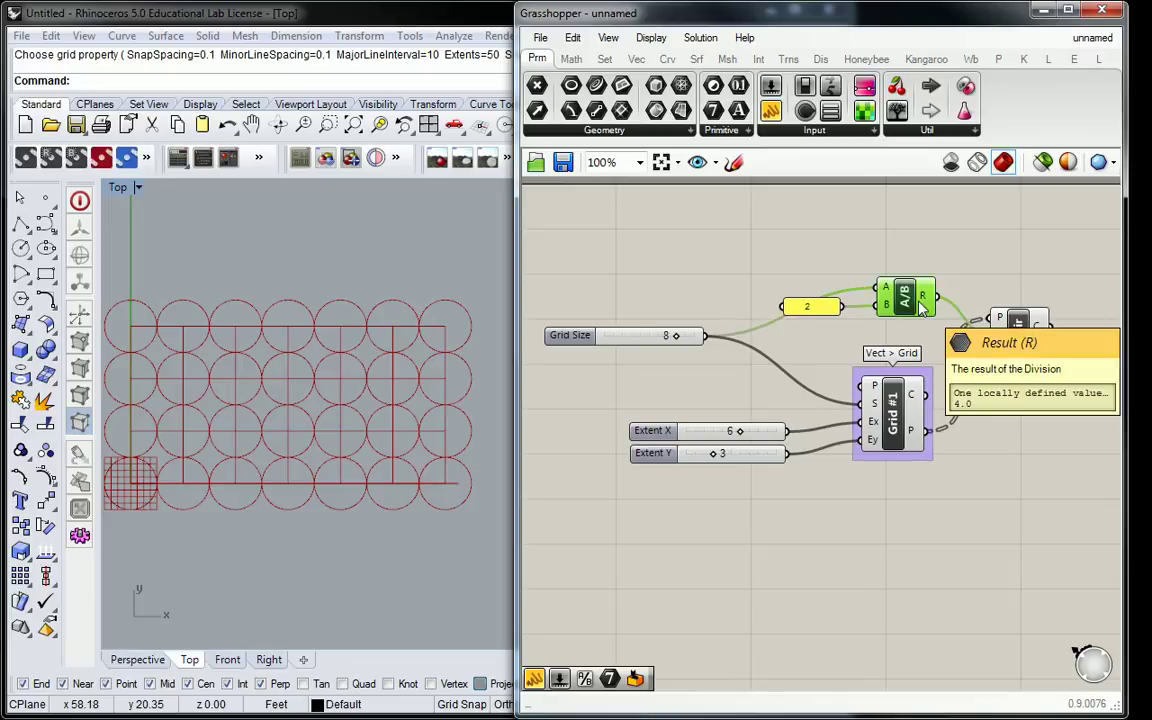
key(ctrl+g)
right_click(914, 272)
text(Ma)
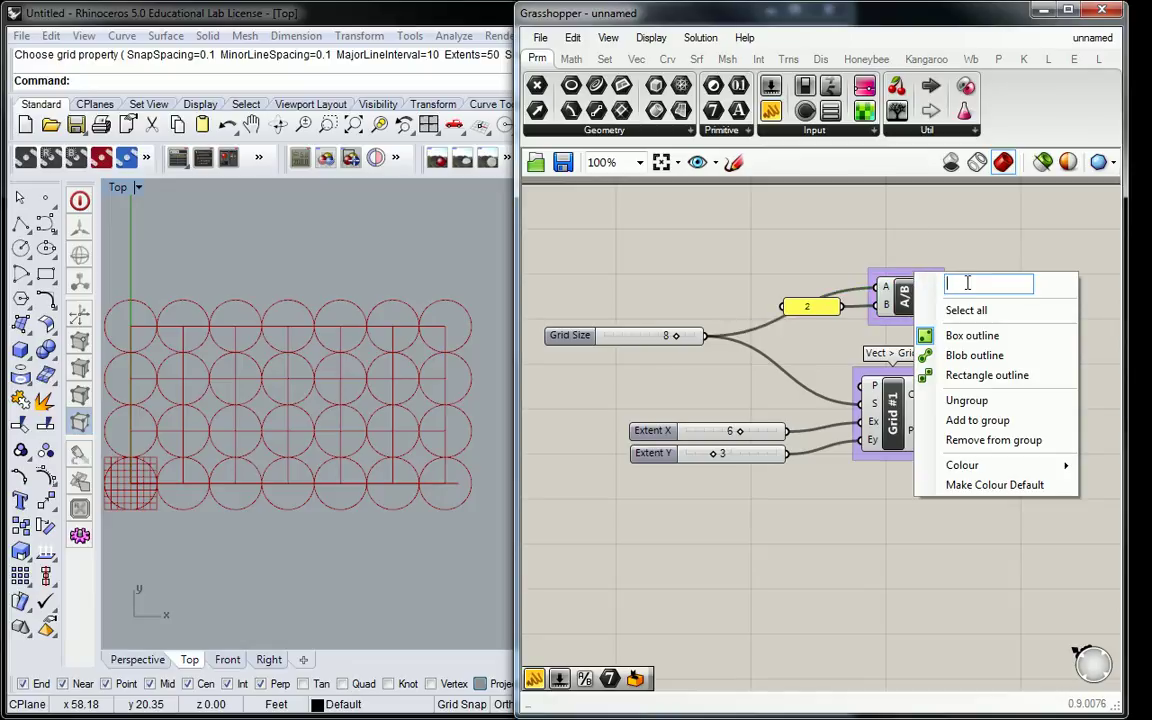
text(th > )
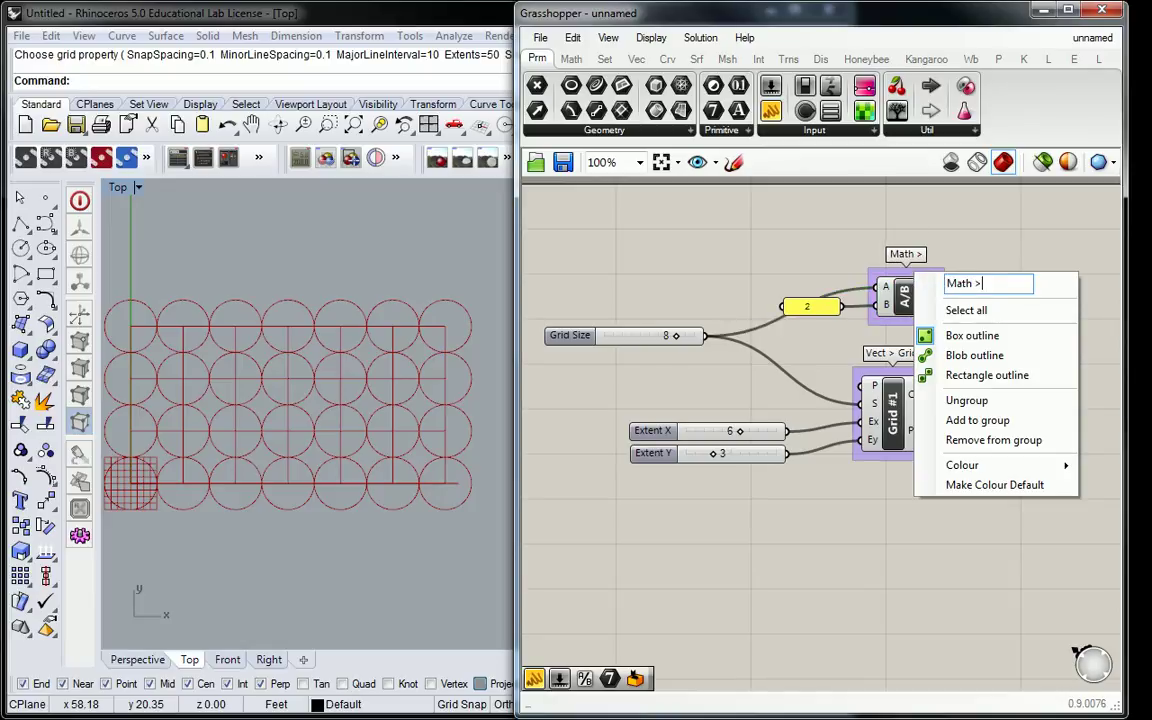
text(Ops)
click(1012, 237)
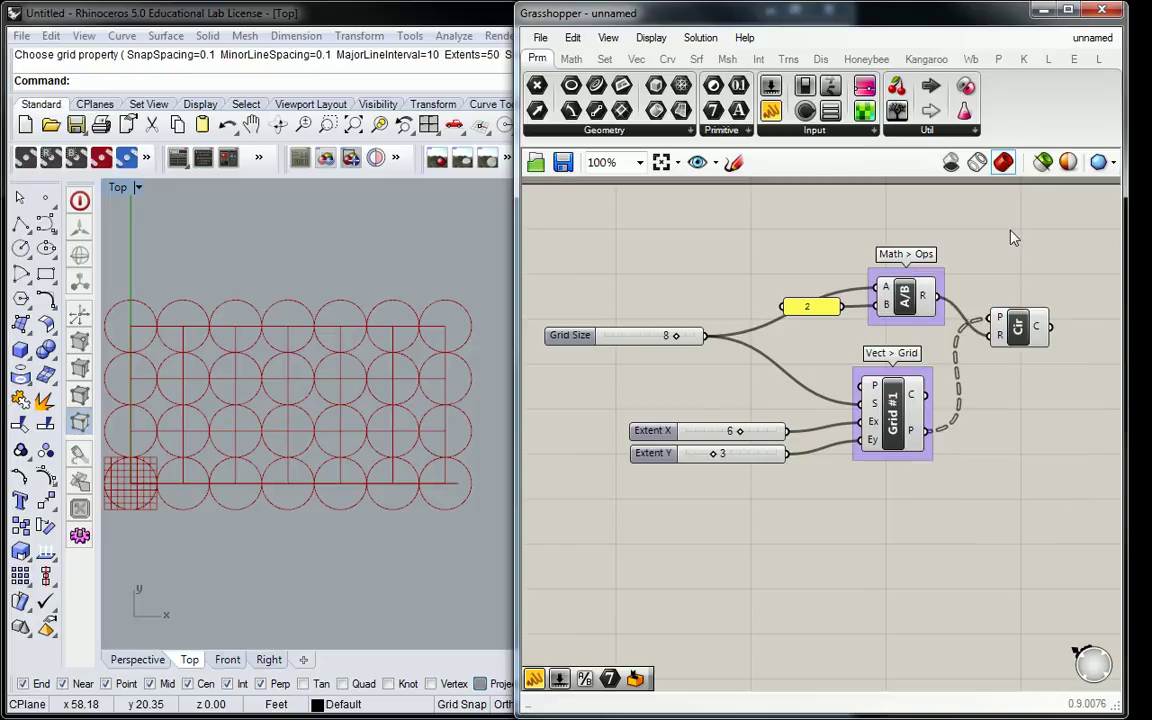
Step: Shift the Circle component slightly, group it and label the group "Crv > Prim"
drag(1018, 328, 1030, 340)
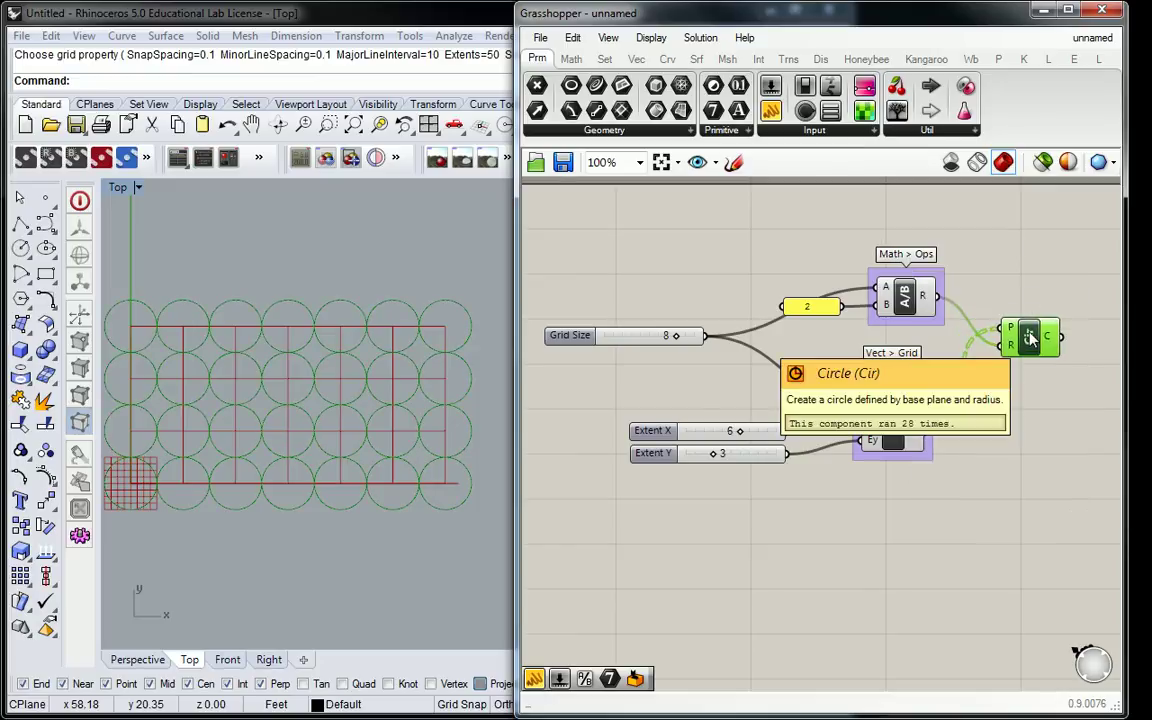
key(ctrl+g)
right_click(1048, 323)
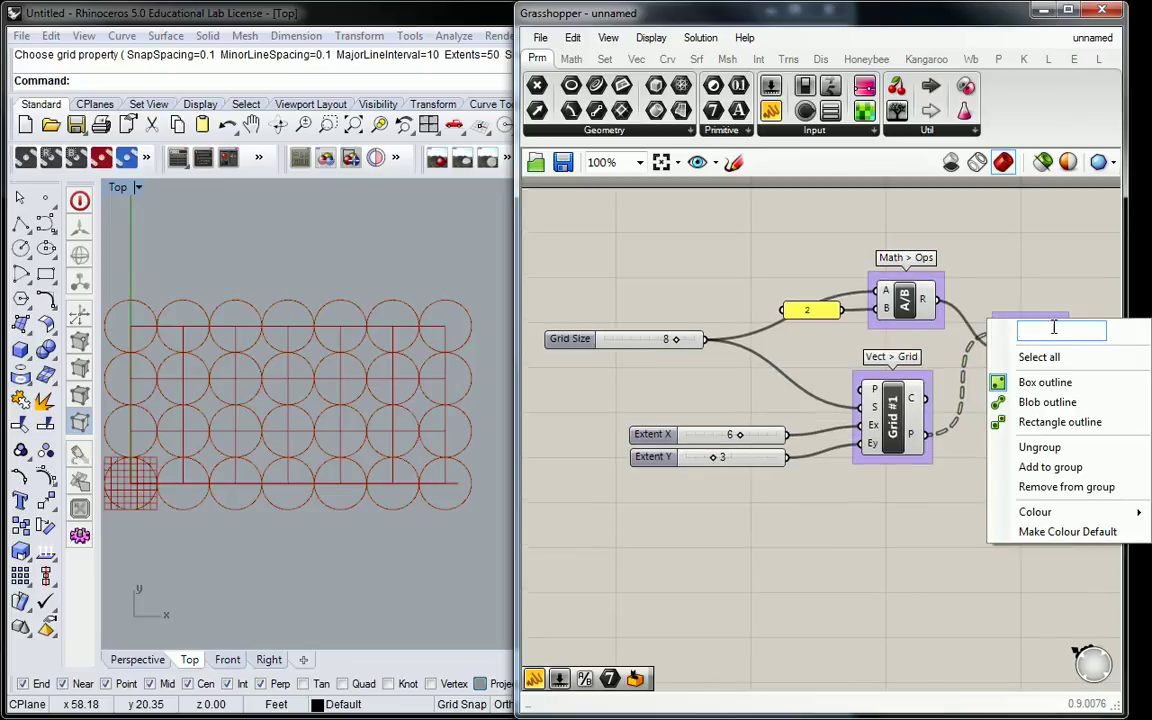
text(Crv > Prim)
key(Return)
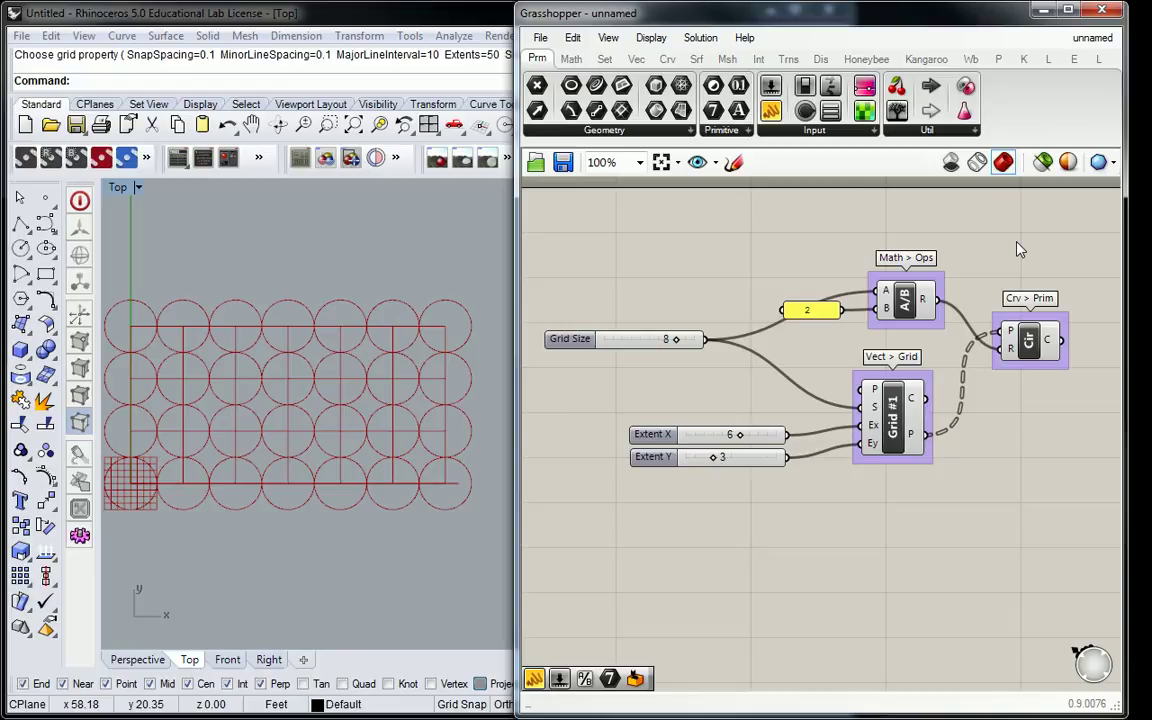